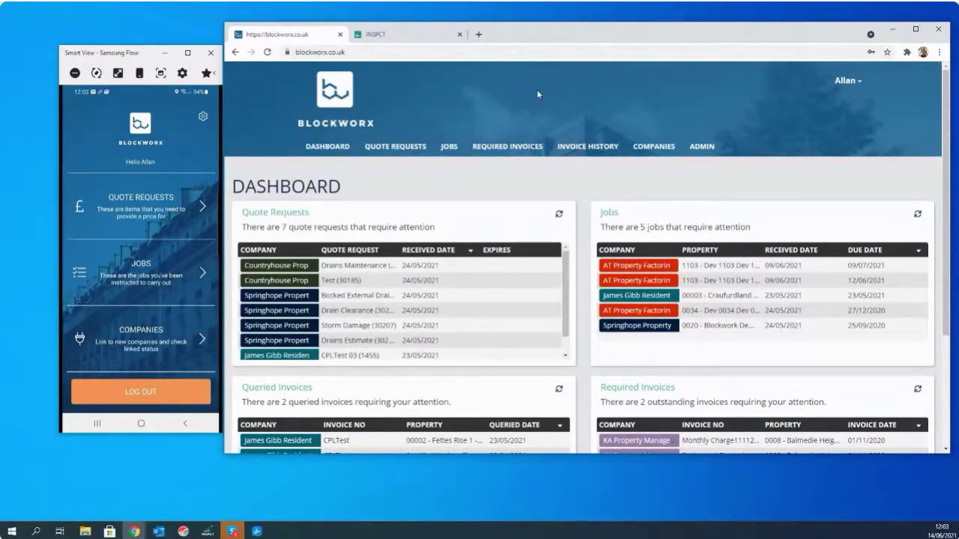
# Review the dashboard's quote requests, jobs, queried invoices and required invoices
pyautogui.click(327, 148)
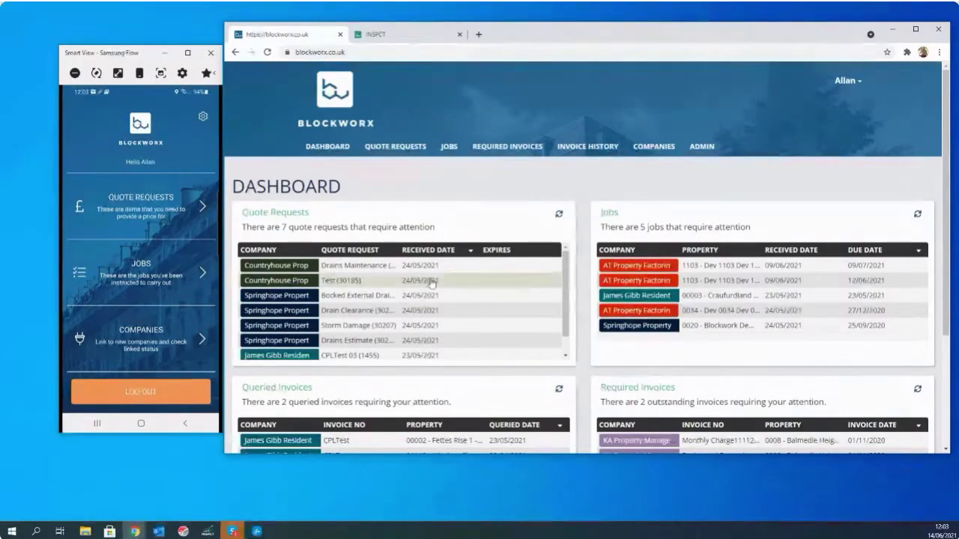
pyautogui.scroll(-2, 431, 281)
pyautogui.scroll(-2, 719, 318)
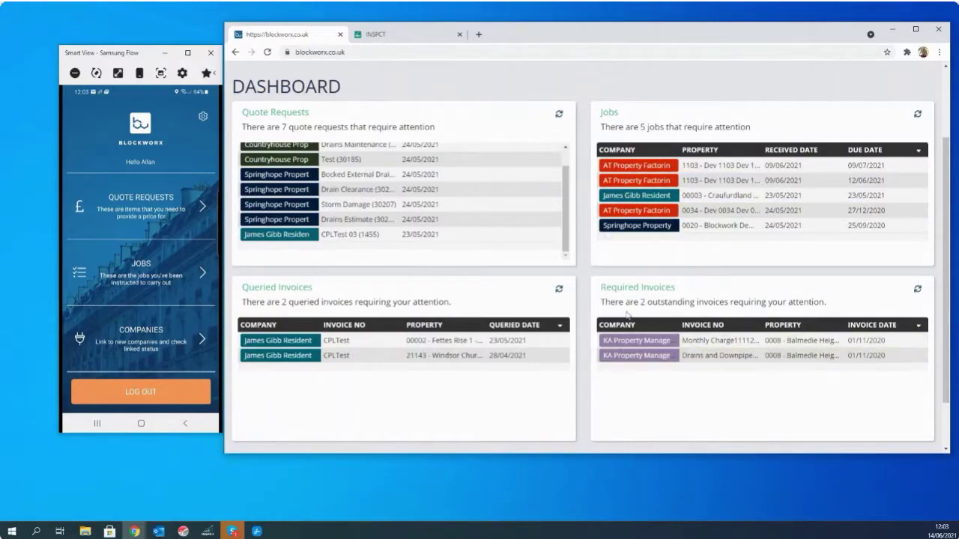
pyautogui.scroll(2, 547, 371)
pyautogui.scroll(1, 514, 311)
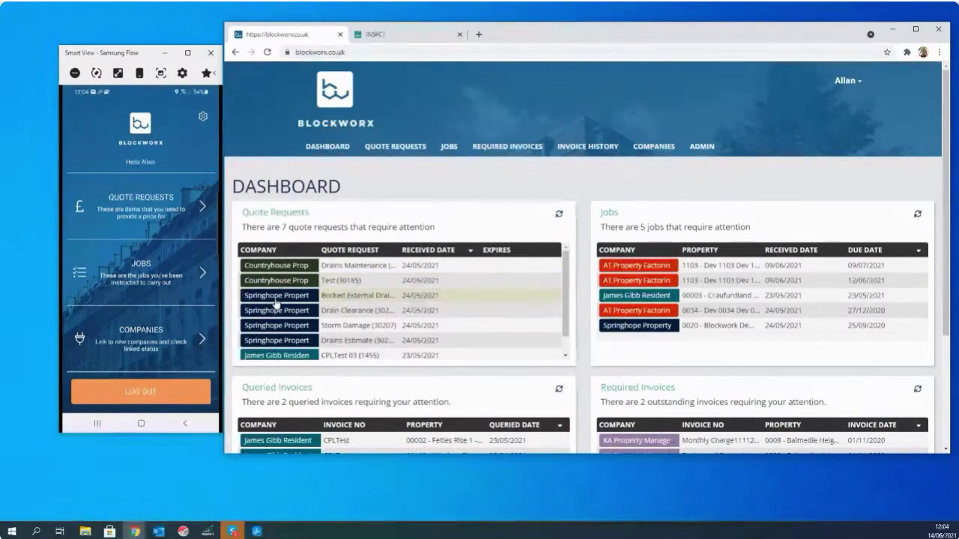
pyautogui.scroll(-2, 279, 299)
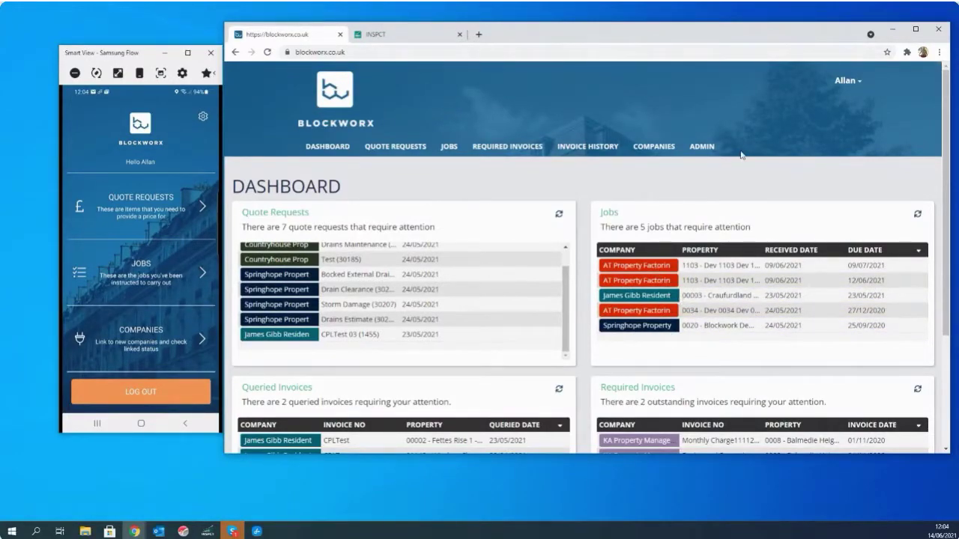
# Open the companies page and look through the linked companies and the option to link with another company
pyautogui.click(658, 150)
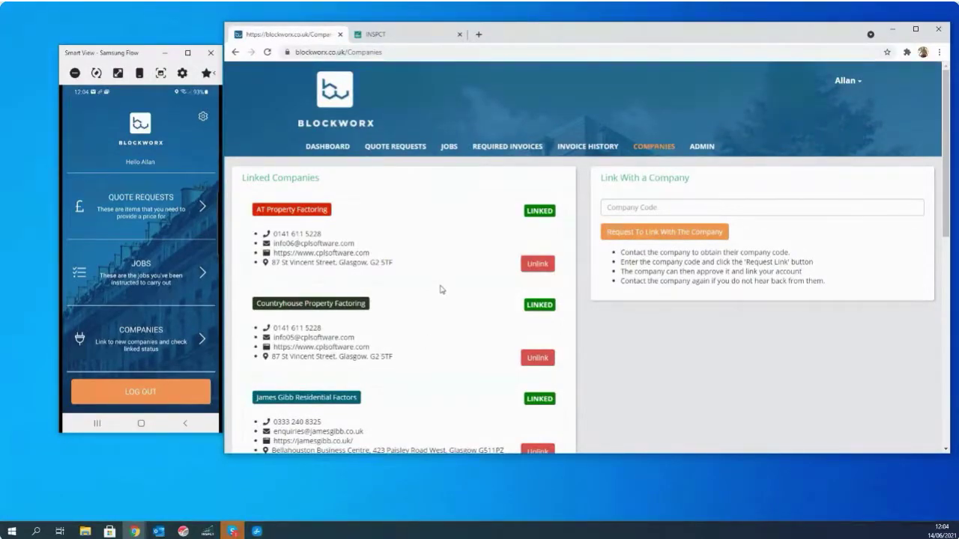
pyautogui.scroll(-10, 441, 290)
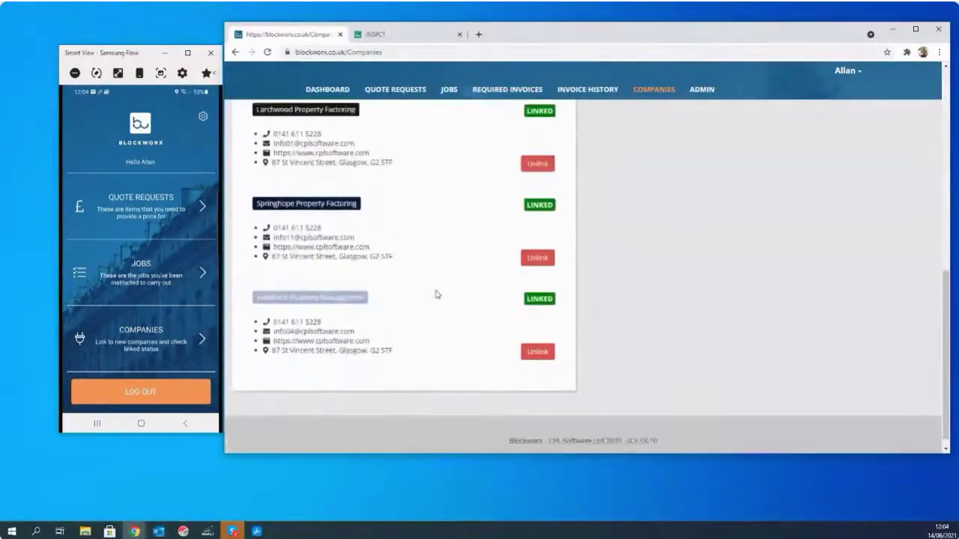
pyautogui.scroll(2, 437, 294)
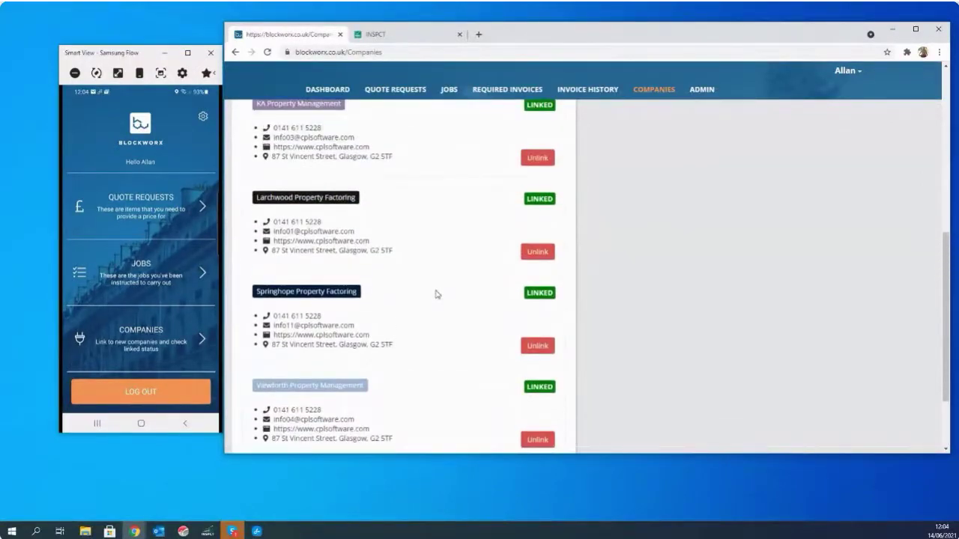
pyautogui.scroll(8, 437, 295)
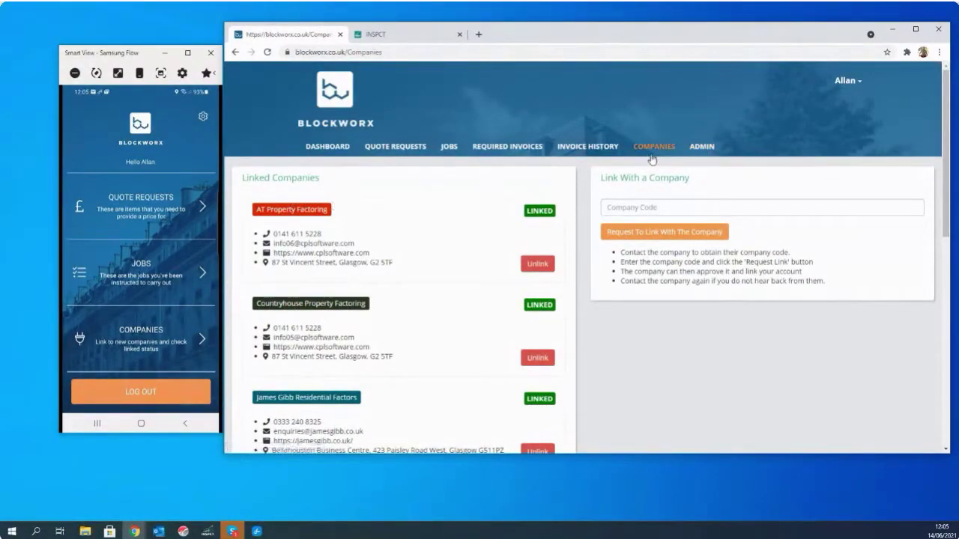
# Open the admin area and view its user groups and users list
pyautogui.click(704, 148)
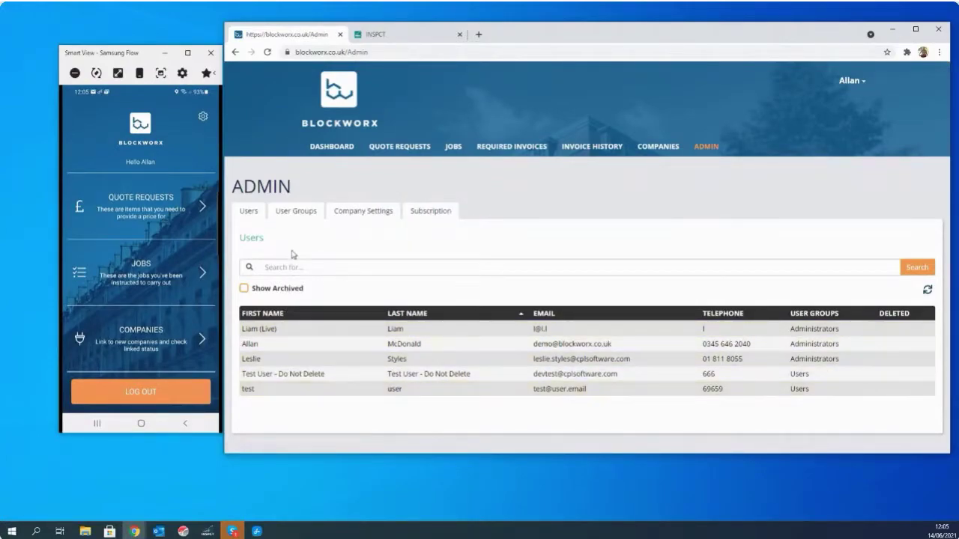
pyautogui.click(296, 212)
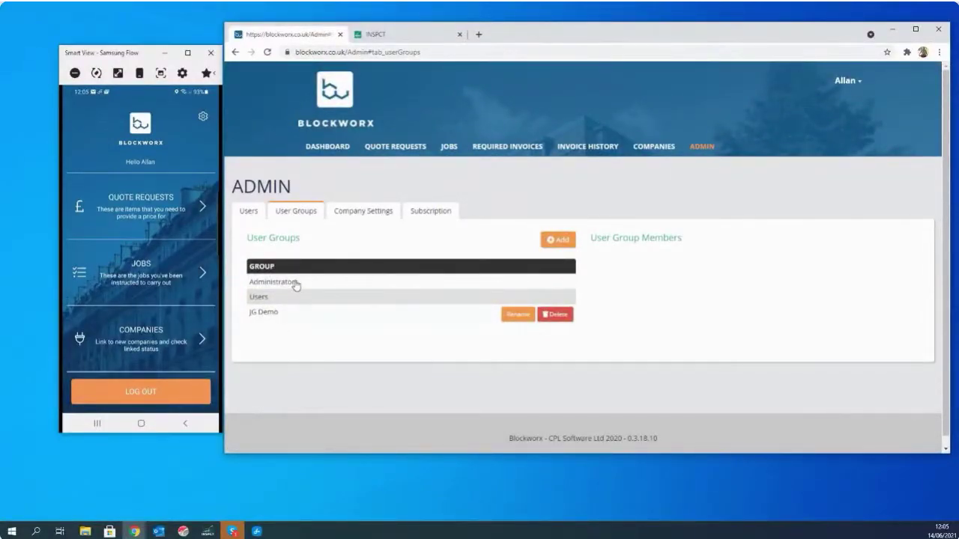
pyautogui.click(251, 213)
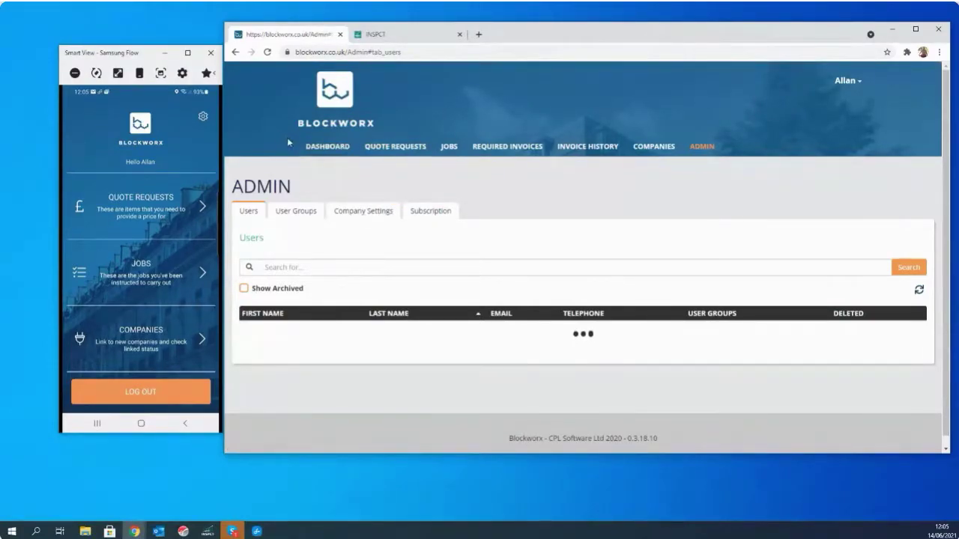
# Return the web portal to the dashboard and open the quote requests list in the mobile app
pyautogui.click(327, 152)
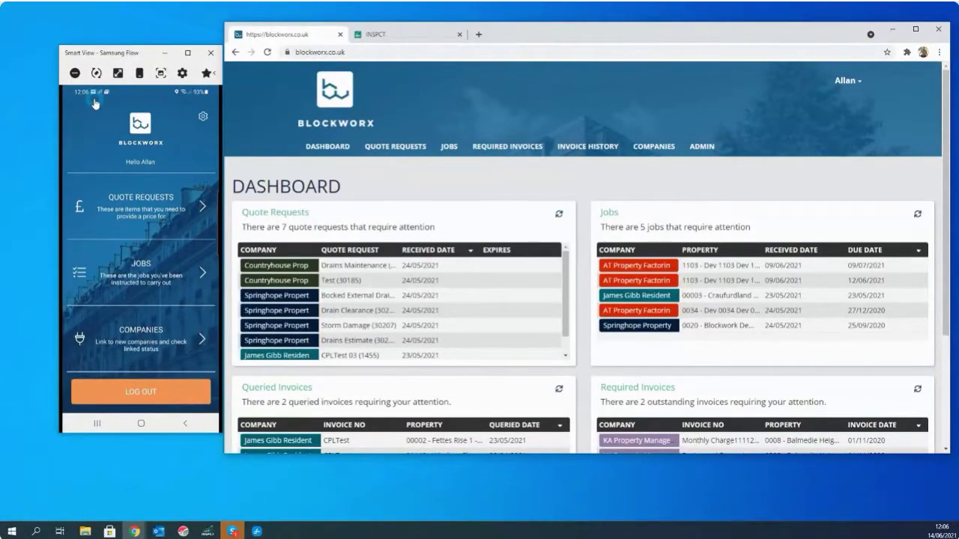
pyautogui.click(116, 164)
pyautogui.click(163, 282)
pyautogui.click(140, 211)
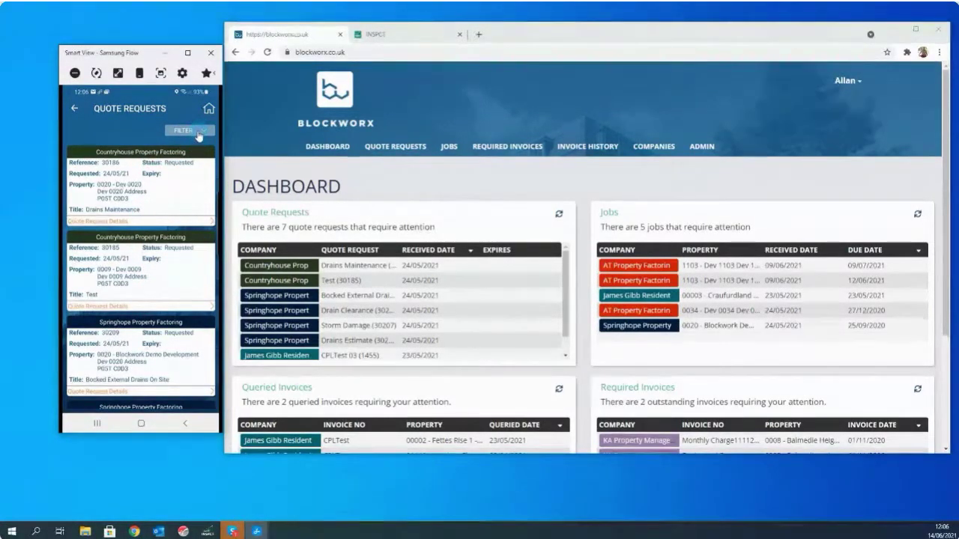
# Review the first Countryhouse Property Factoring quote request in the mobile list and open the details of Drains Maintenance
pyautogui.click(180, 190)
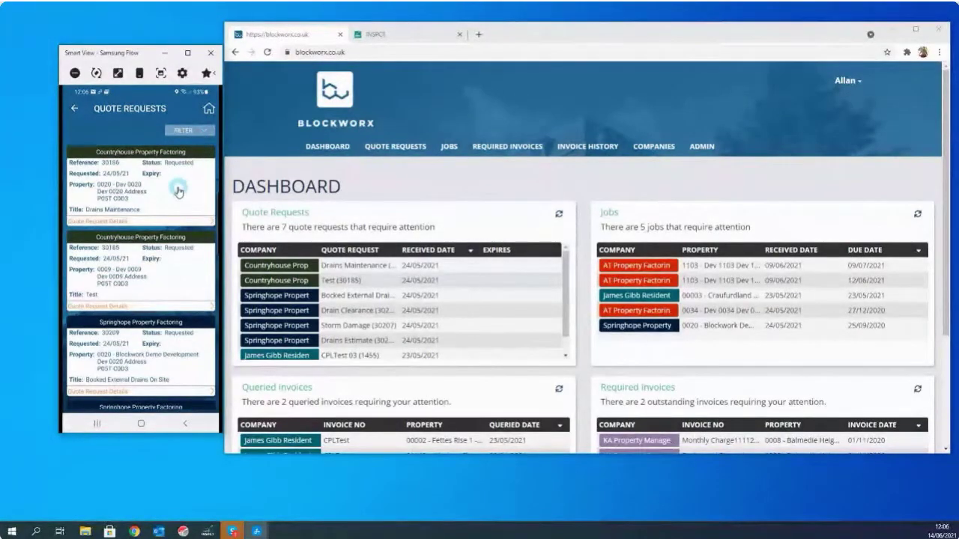
pyautogui.click(88, 187)
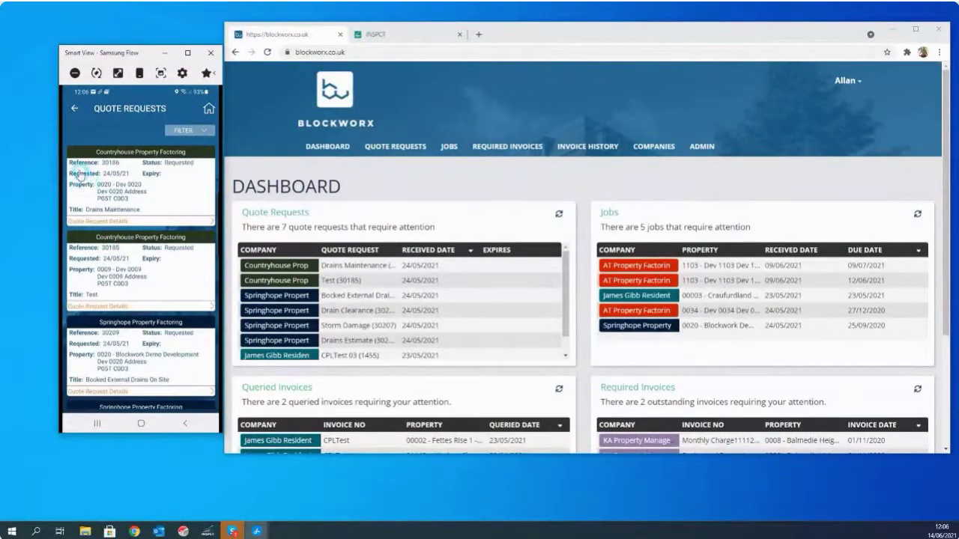
pyautogui.click(106, 164)
pyautogui.click(182, 166)
pyautogui.click(166, 180)
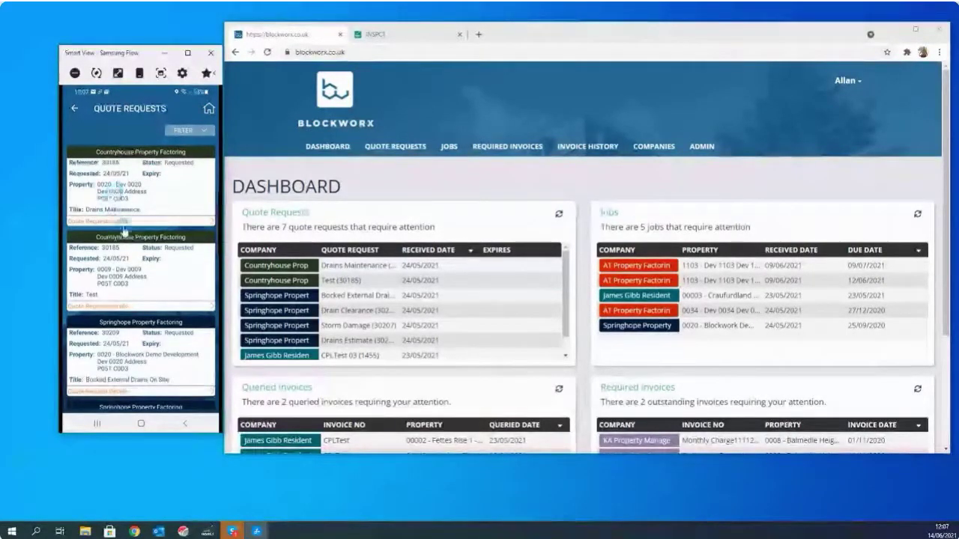
pyautogui.click(119, 222)
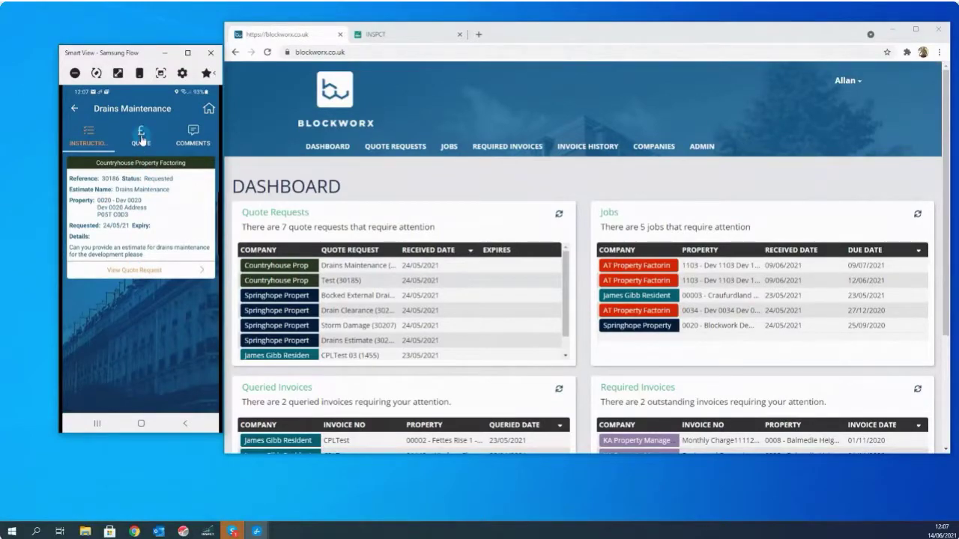
# Post the comment "Can you clarify the work please?" on the Drains Maintenance quote request in the mobile app
pyautogui.click(193, 137)
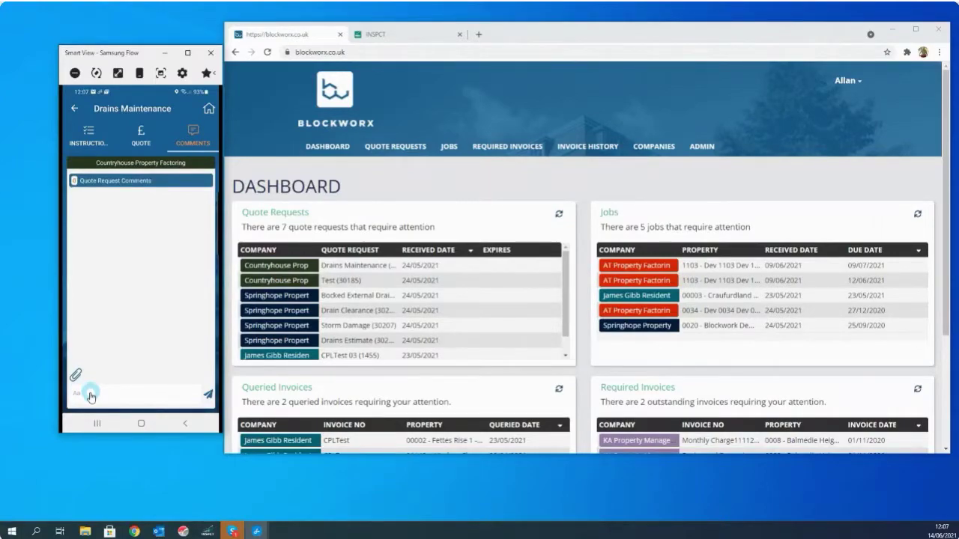
pyautogui.click(91, 395)
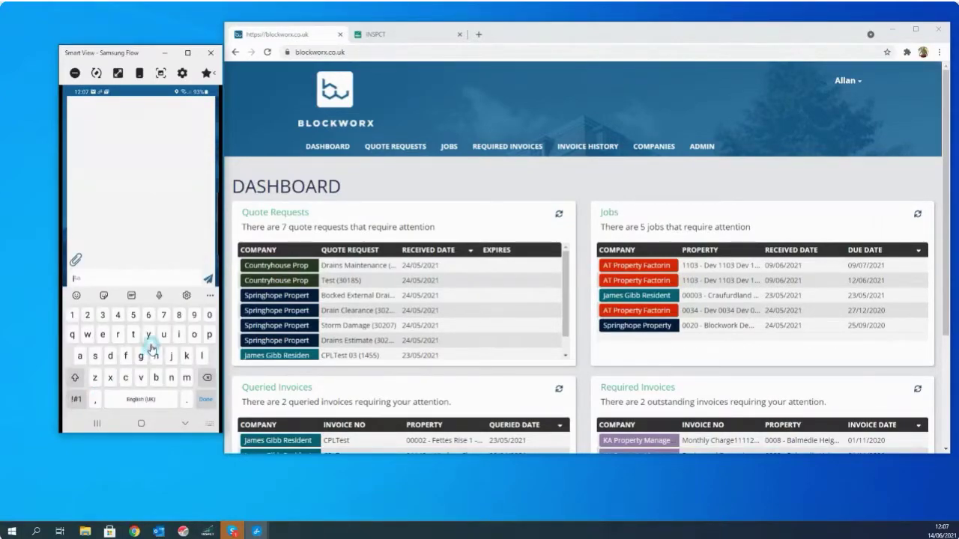
pyautogui.write('CA')
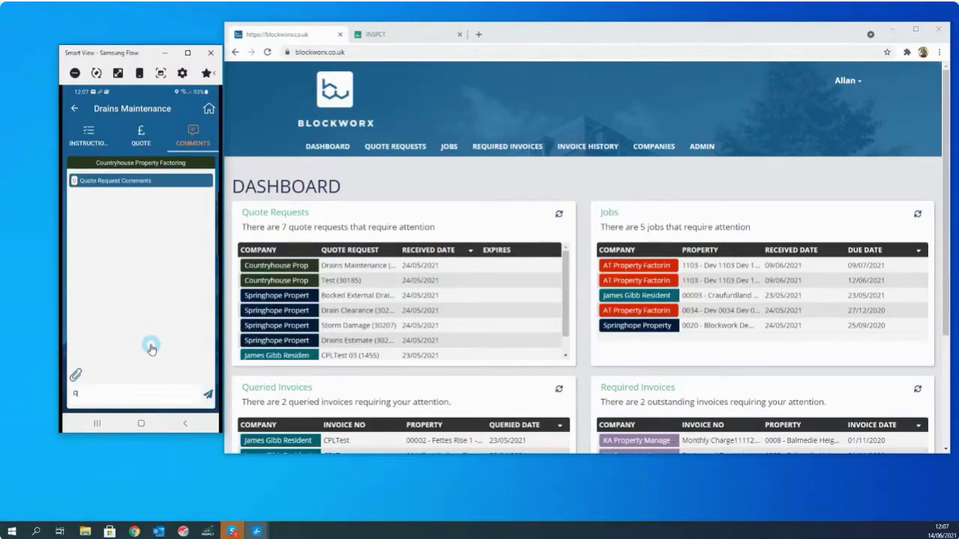
pyautogui.write(' work please?')
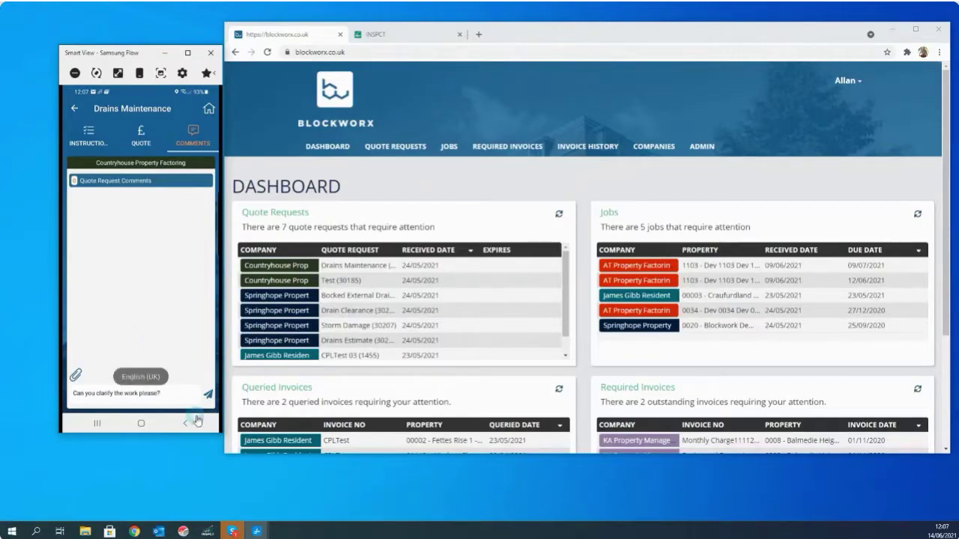
pyautogui.click(207, 394)
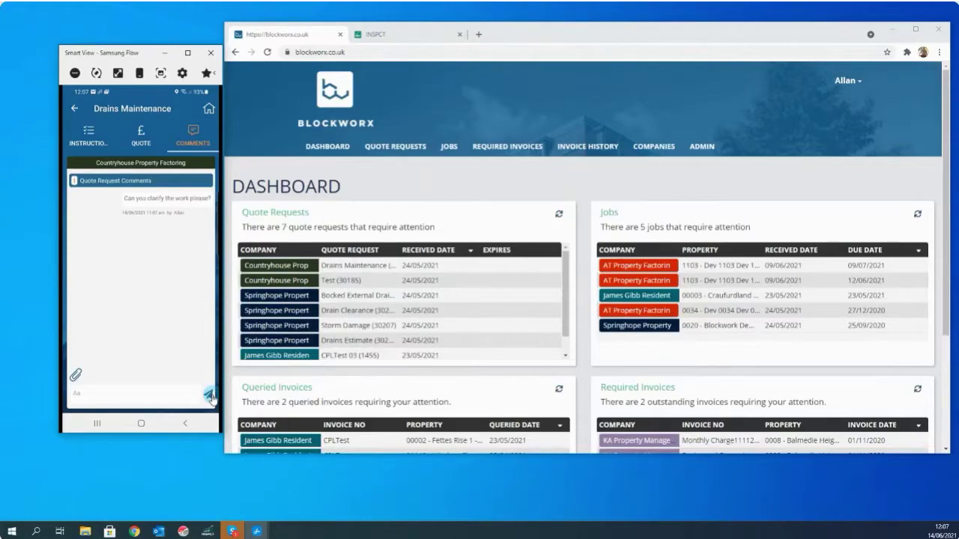
# Open the quote form of the Drains Maintenance request and add a blank item line
pyautogui.click(76, 376)
pyautogui.click(142, 138)
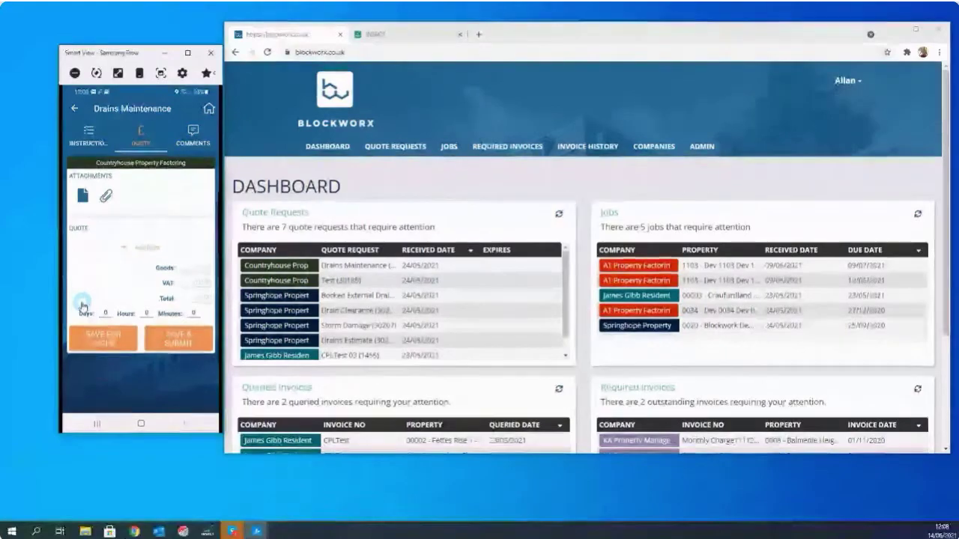
pyautogui.click(145, 249)
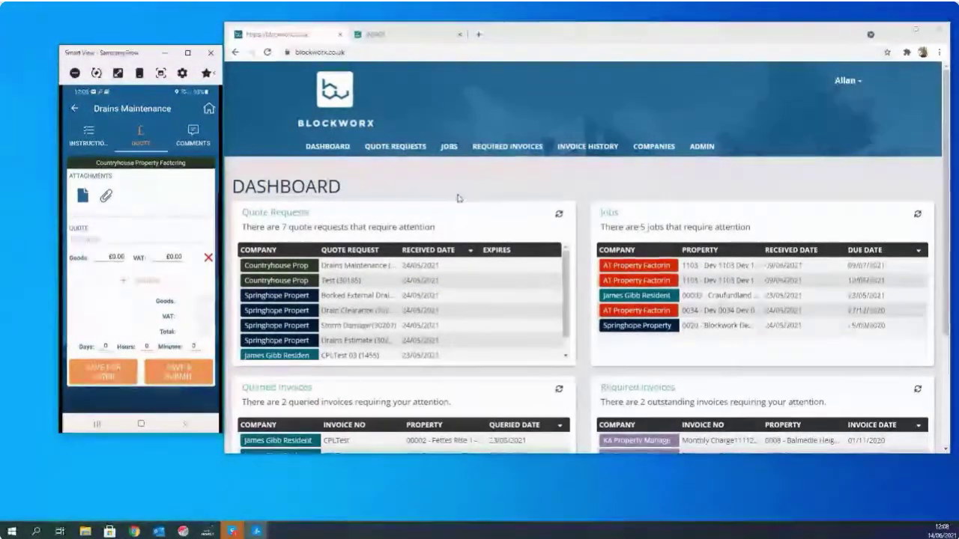
# In the web portal, open the AT Property Factoring job due 09/07/2021 and review its job and invoice details
pyautogui.click(448, 147)
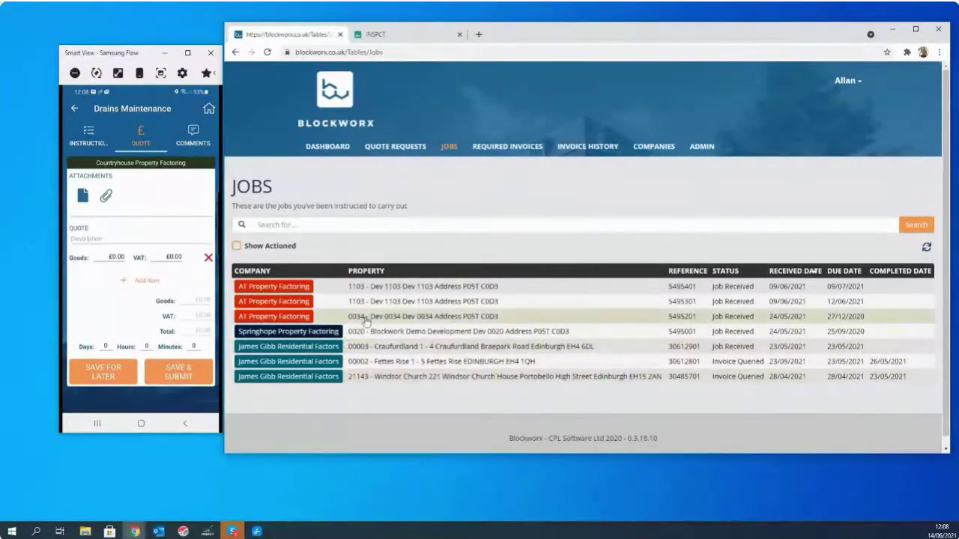
pyautogui.click(403, 288)
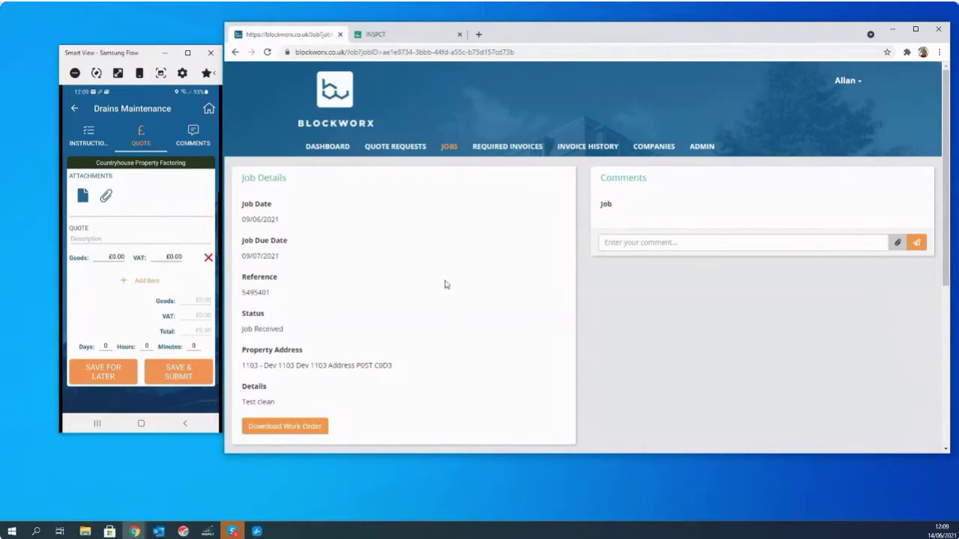
pyautogui.scroll(-1, 445, 284)
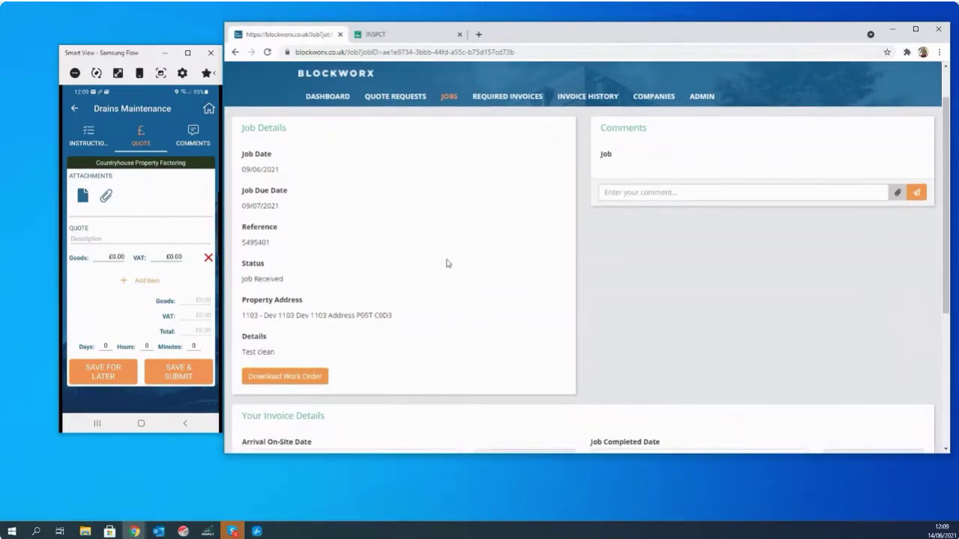
pyautogui.scroll(-4, 446, 255)
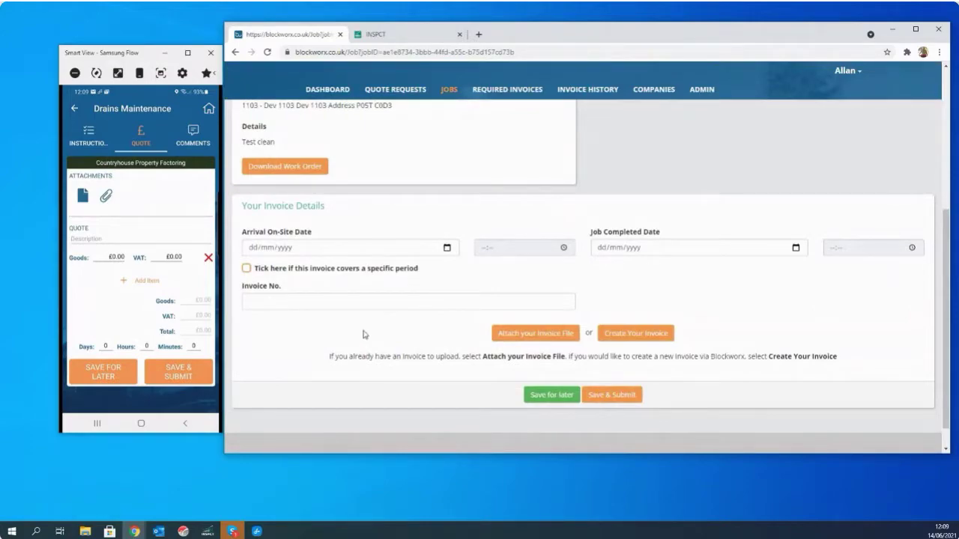
# Choose to attach an invoice file for the job and examine the upload area and total fields
pyautogui.click(529, 333)
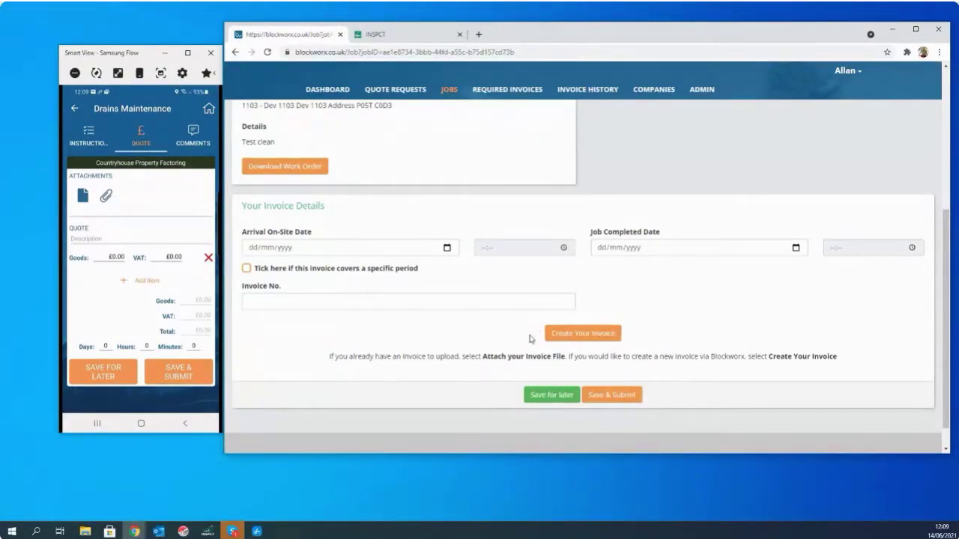
pyautogui.scroll(-1, 534, 342)
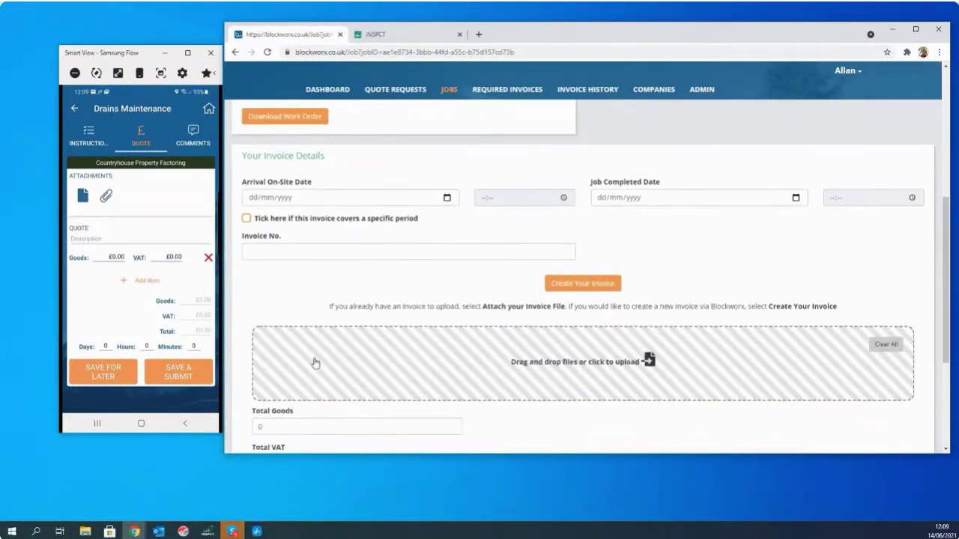
pyautogui.scroll(-2, 338, 348)
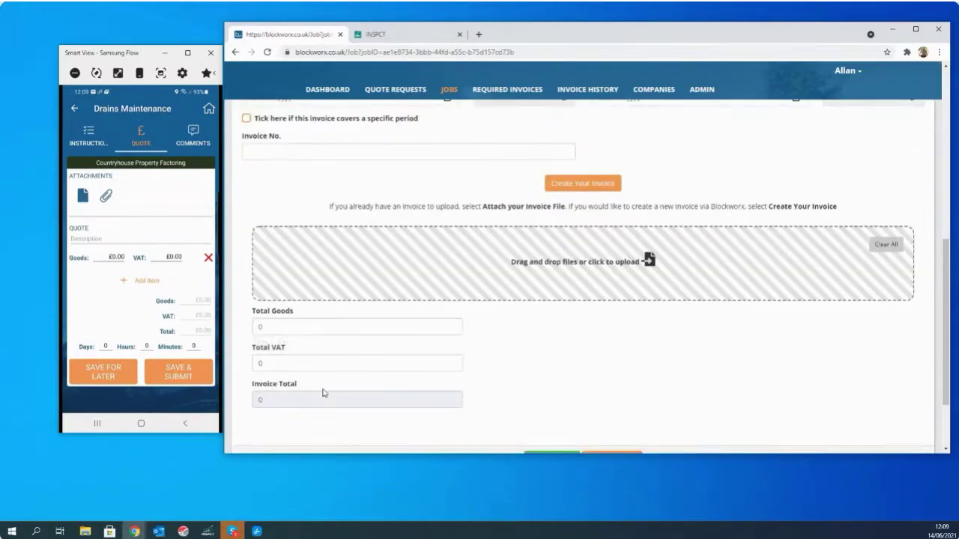
pyautogui.scroll(1, 680, 381)
pyautogui.scroll(-2, 680, 382)
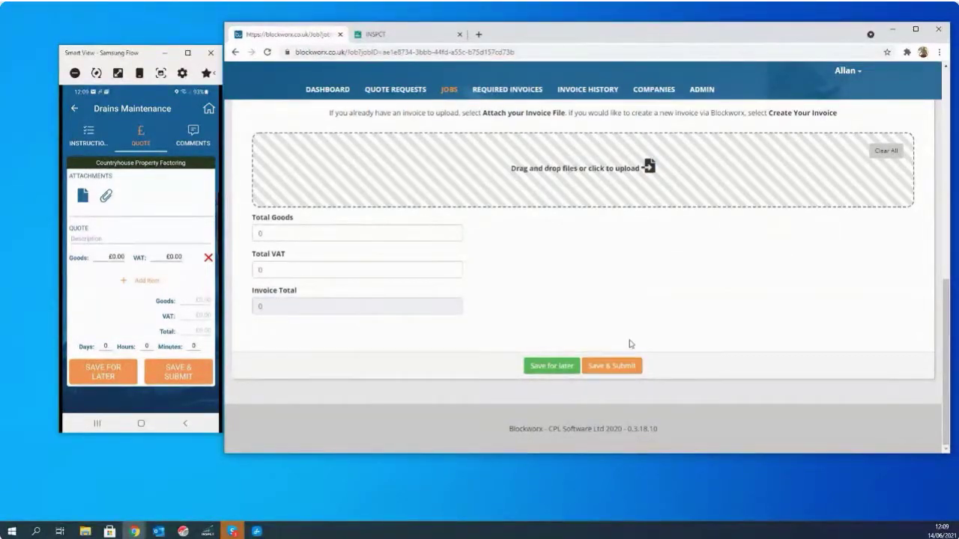
# Switch the job's invoice entry from attaching a file to creating the invoice via Blockworx
pyautogui.scroll(3, 622, 334)
pyautogui.scroll(5, 622, 335)
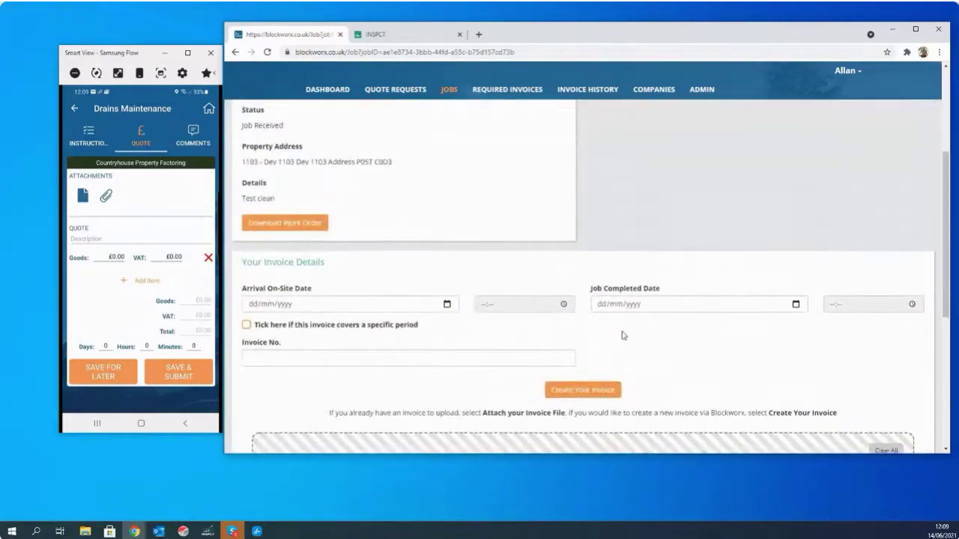
pyautogui.scroll(-4, 622, 334)
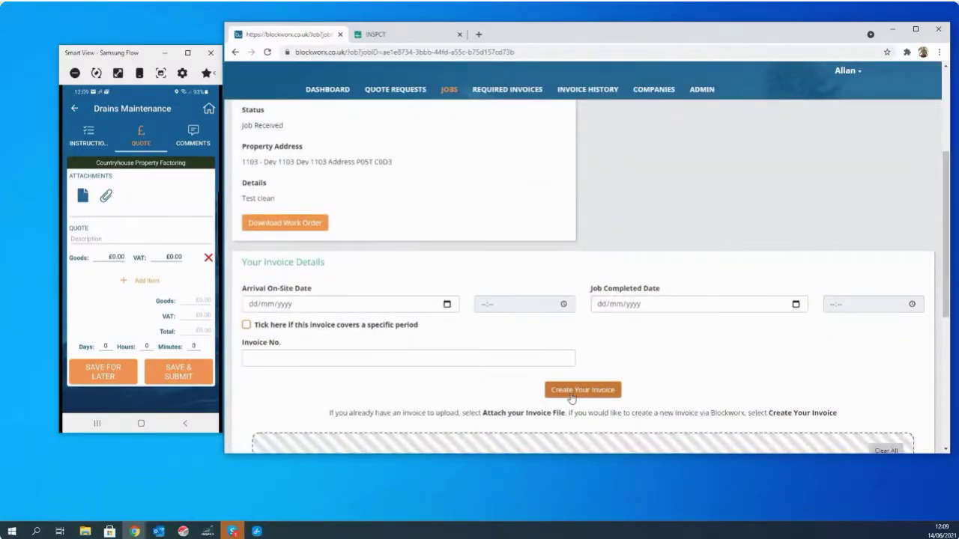
pyautogui.click(577, 396)
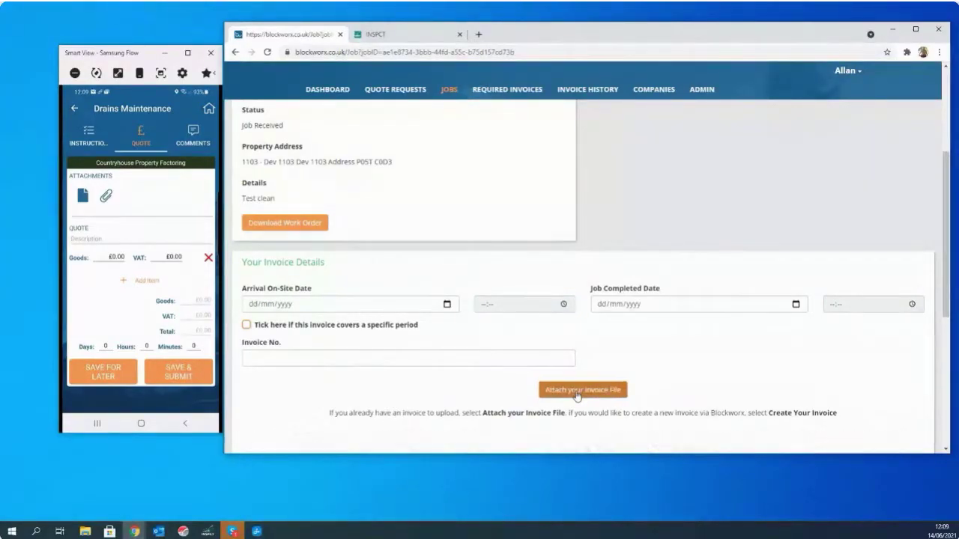
# Examine the invoice creation form's item description, goods, VAT, total fields and save options, along with the job details above it
pyautogui.scroll(-3, 649, 338)
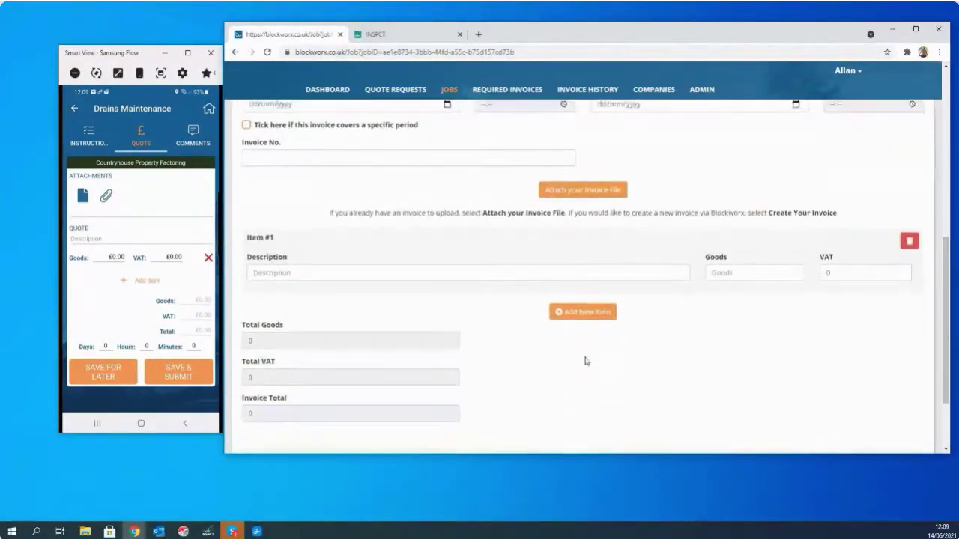
pyautogui.click(314, 274)
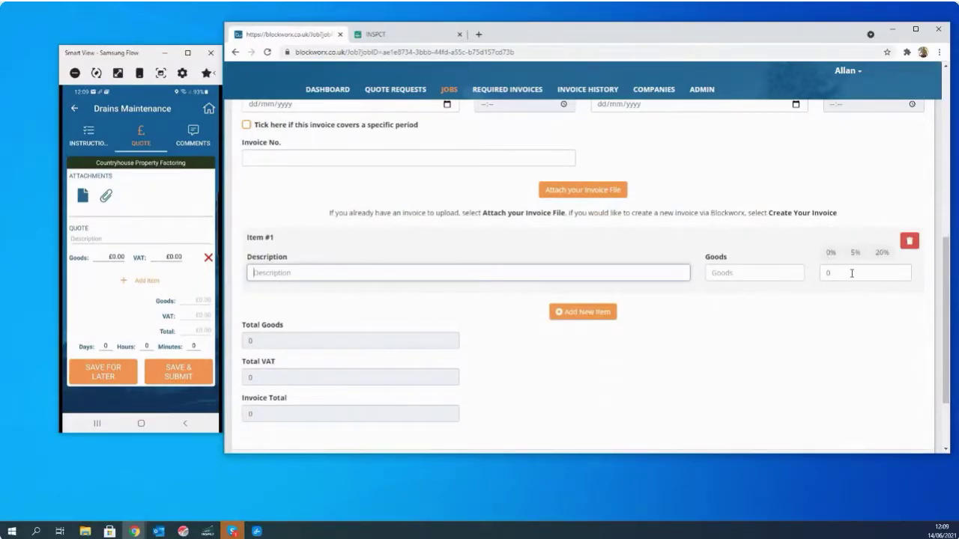
pyautogui.scroll(-1, 743, 341)
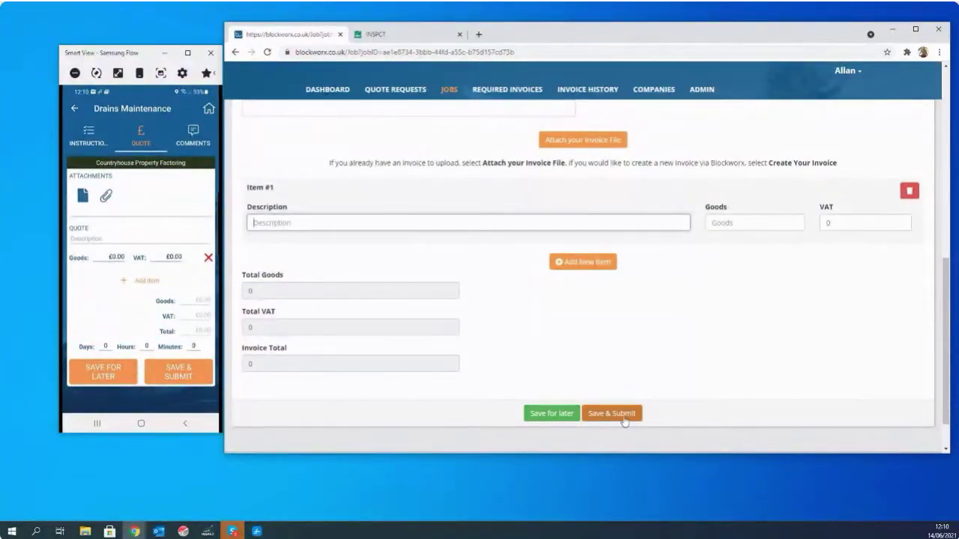
pyautogui.click(552, 414)
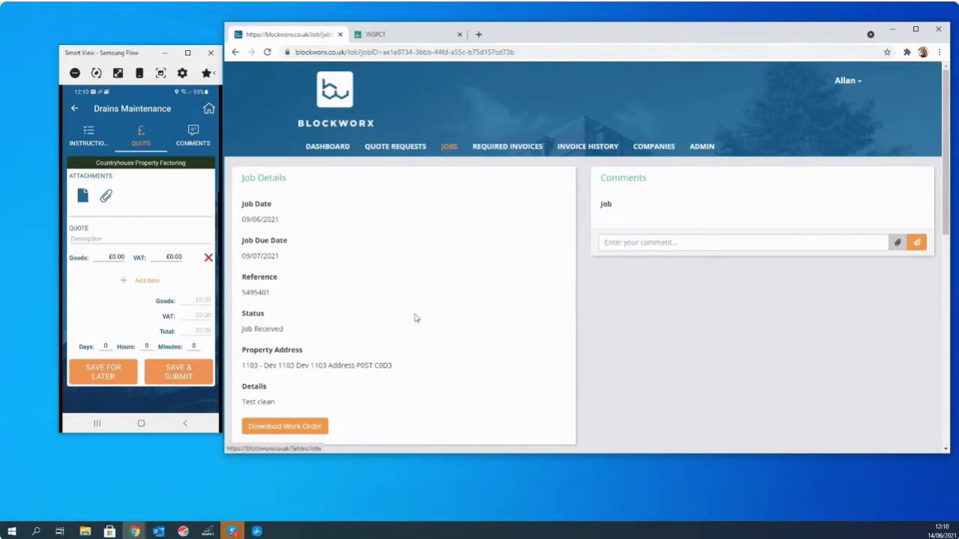
pyautogui.scroll(-3, 430, 302)
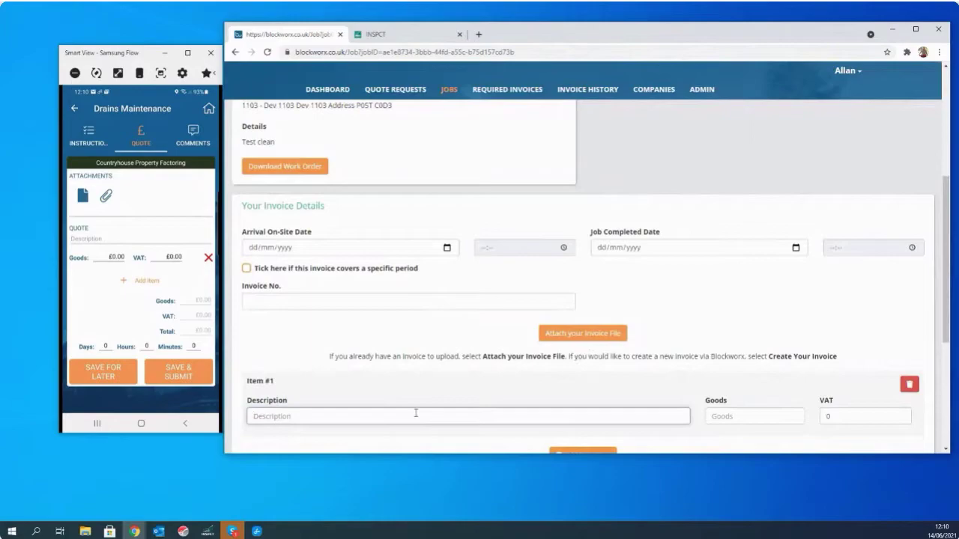
pyautogui.scroll(5, 465, 409)
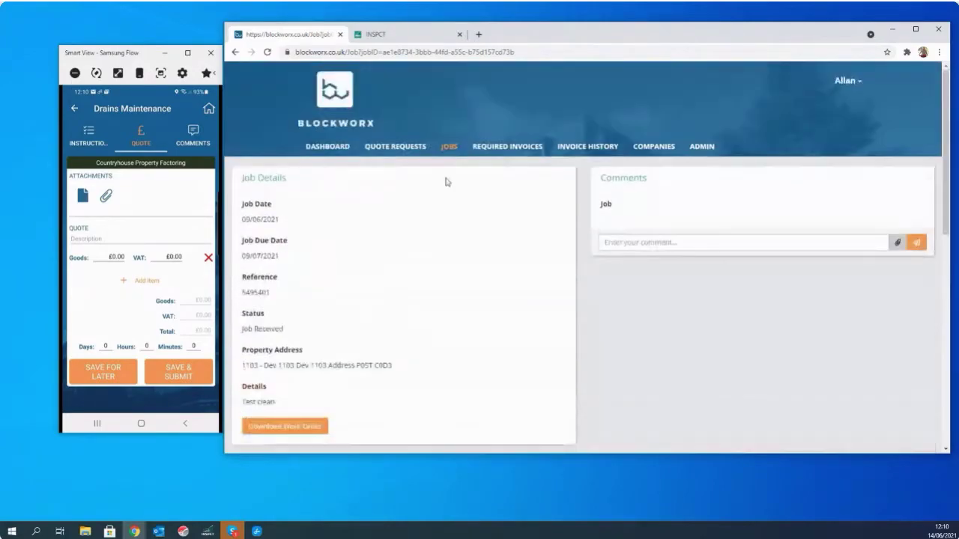
# Return to the Jobs list, include actioned jobs in it and refresh the list
pyautogui.click(449, 147)
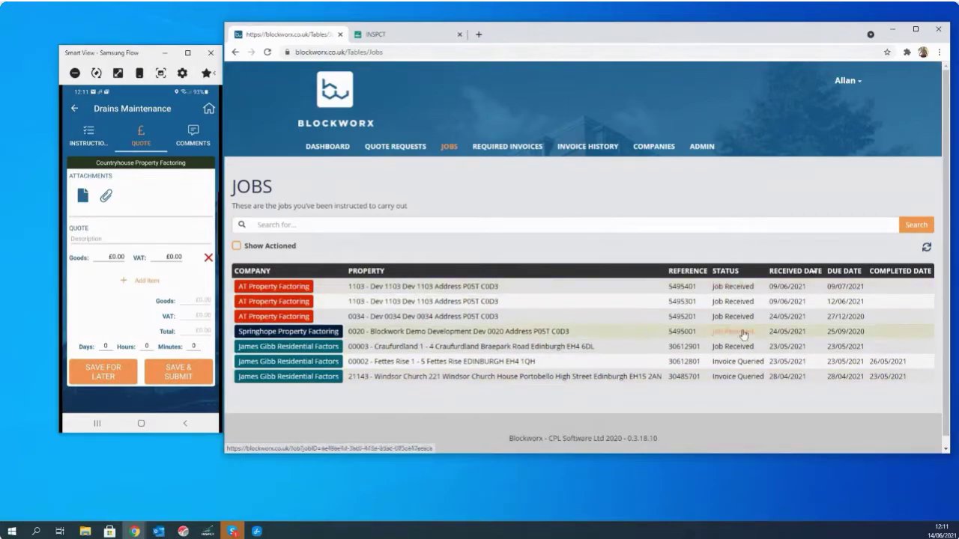
pyautogui.click(237, 247)
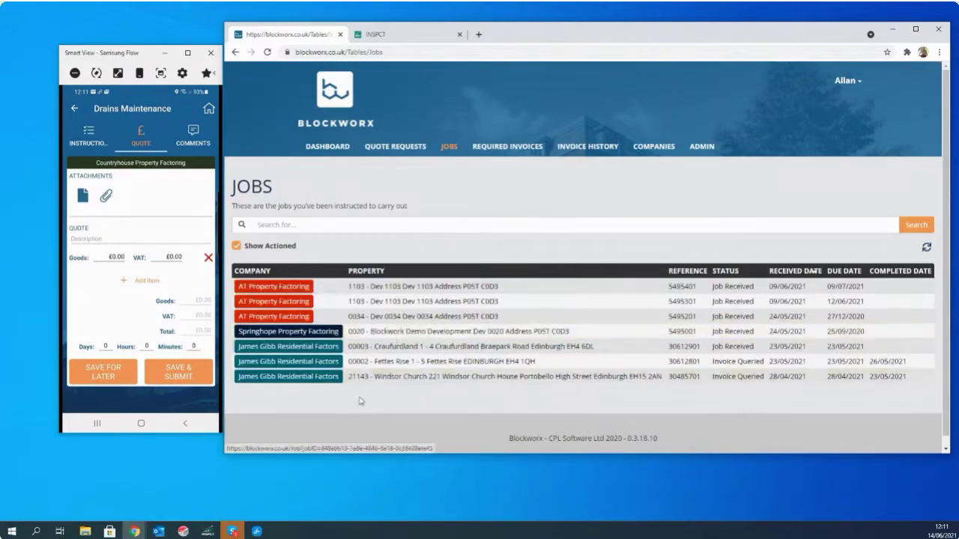
pyautogui.click(926, 246)
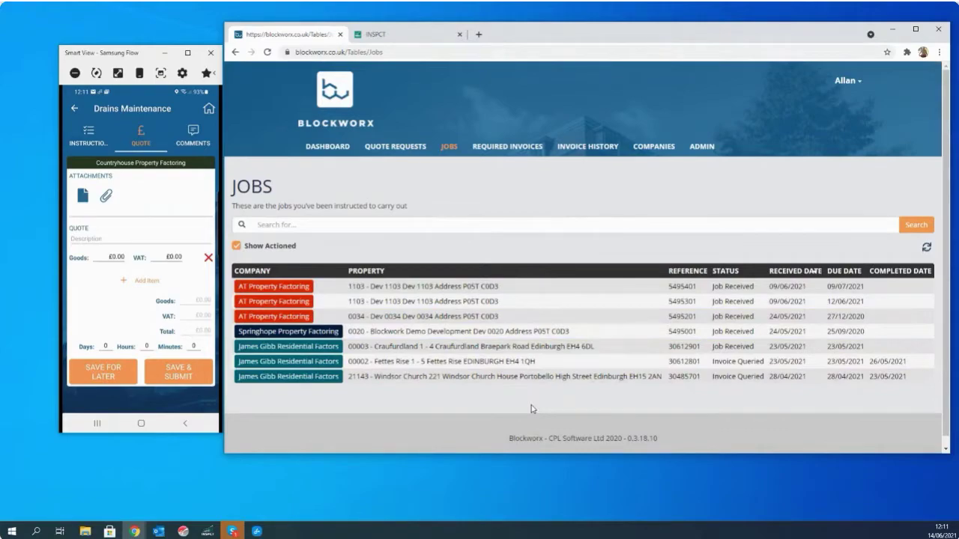
# Open the invoice history and expand the KA Property Management and Springhope Property Factoring invoices for review
pyautogui.click(590, 147)
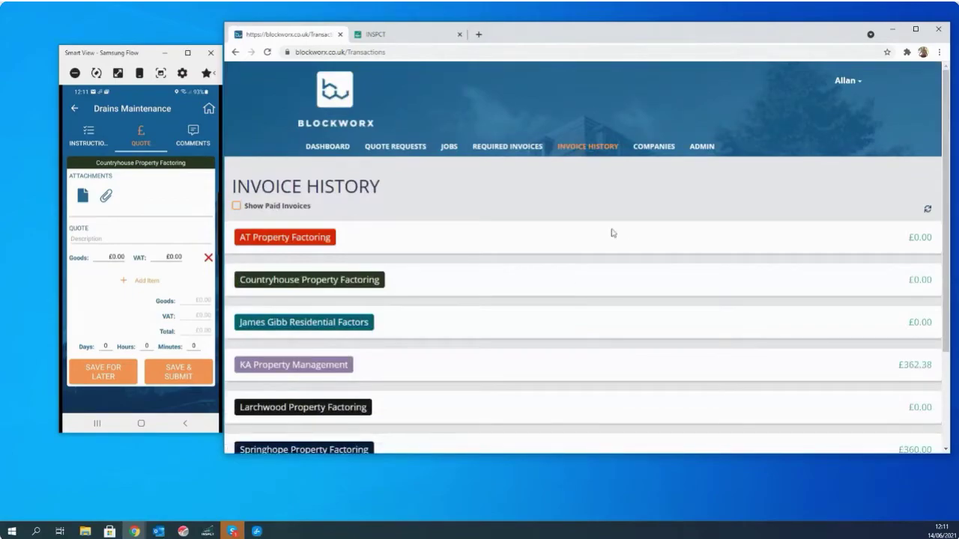
pyautogui.click(310, 367)
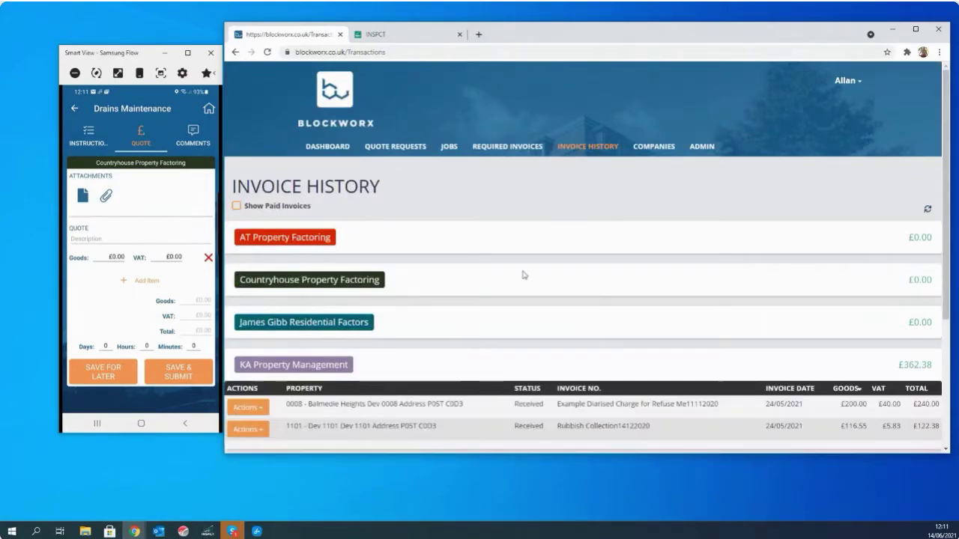
pyautogui.scroll(-1, 311, 369)
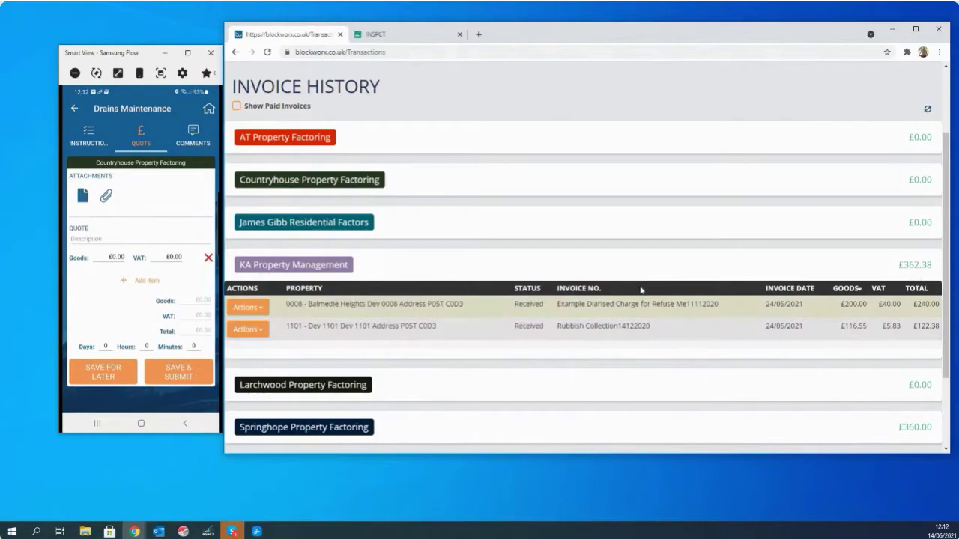
pyautogui.scroll(-1, 639, 289)
pyautogui.click(321, 324)
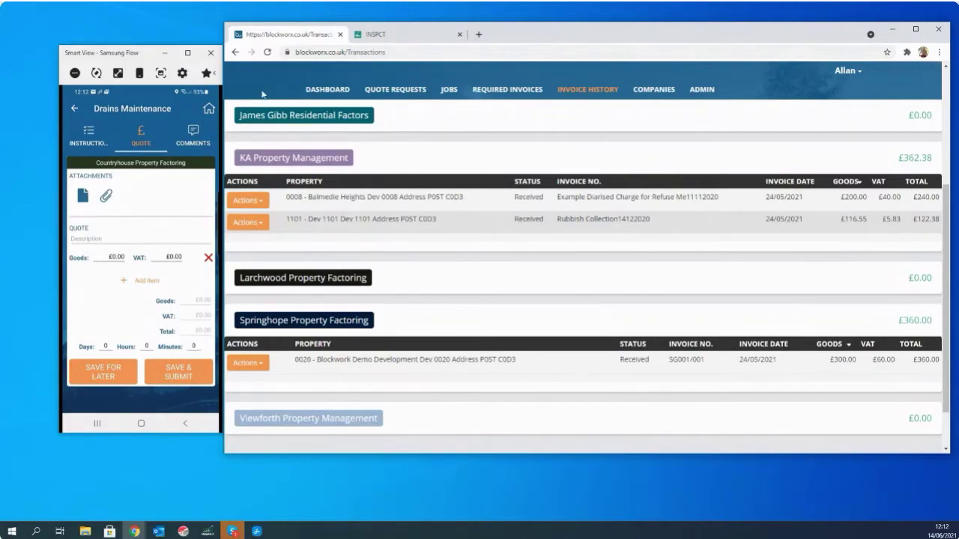
# In the mobile app, leave the Drains Maintenance quote request and return to the home screen
pyautogui.click(117, 178)
pyautogui.click(72, 113)
pyautogui.click(74, 108)
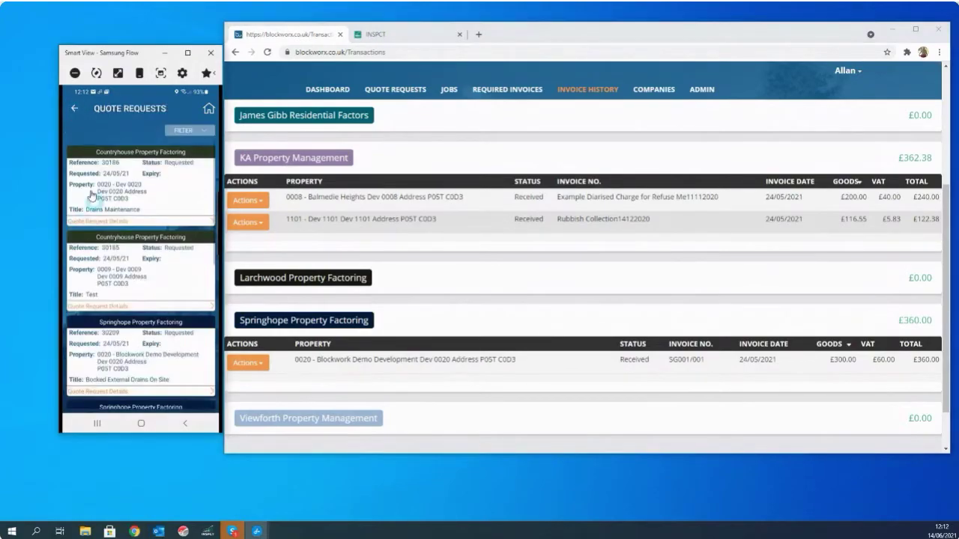
pyautogui.click(209, 108)
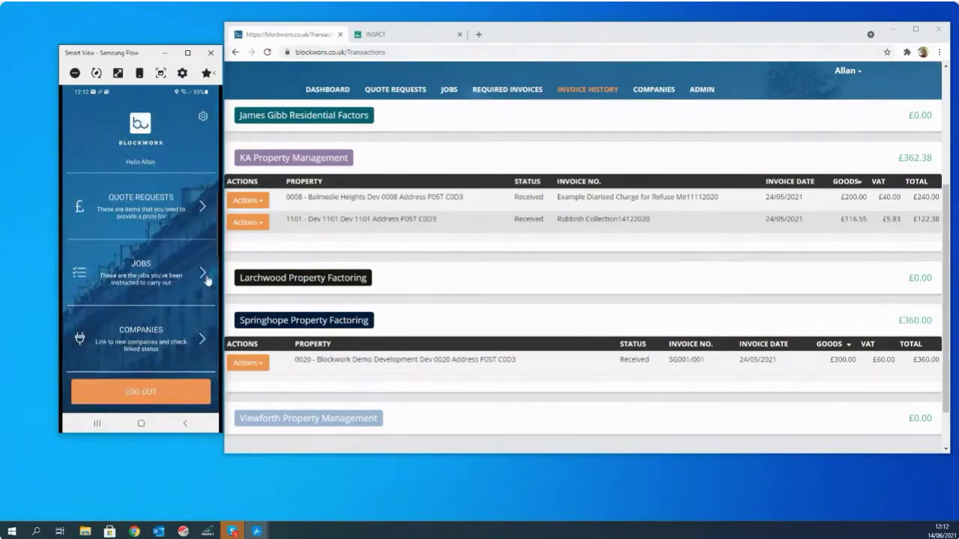